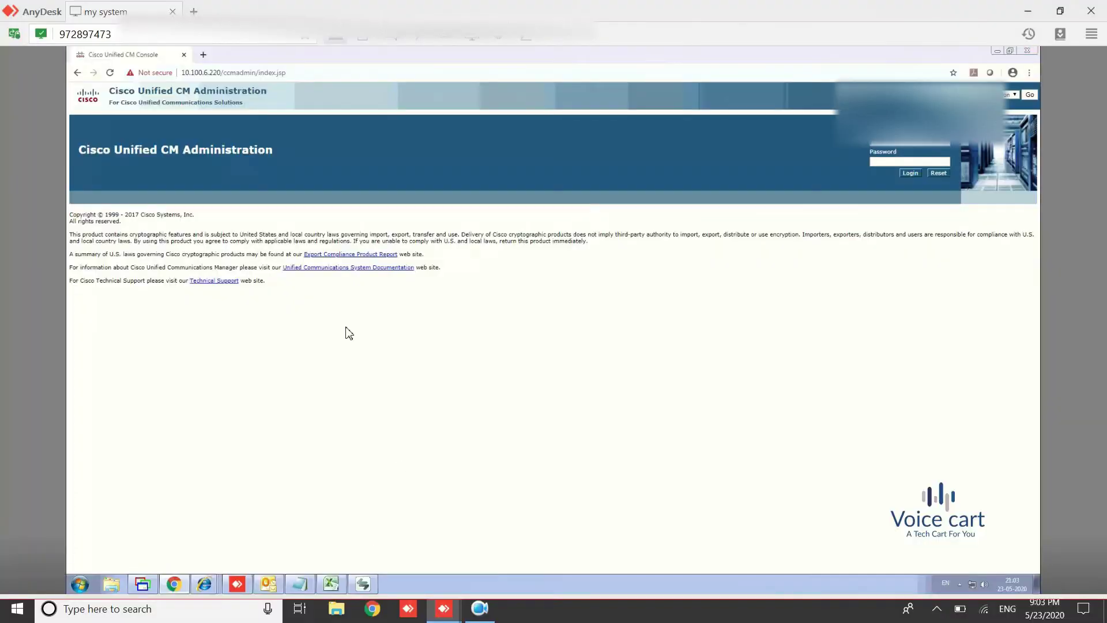
Switch the AnyDesk remote desktop view to full-screen mode.
{"action": "left_click", "coordinate": [471, 36]}
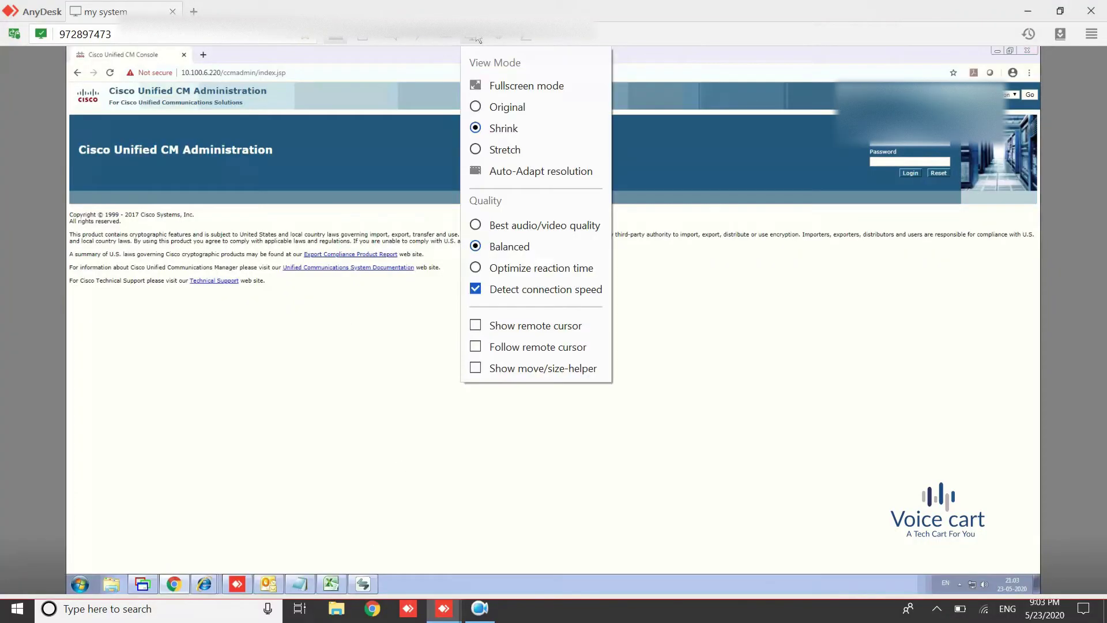
{"action": "left_click", "coordinate": [484, 82]}
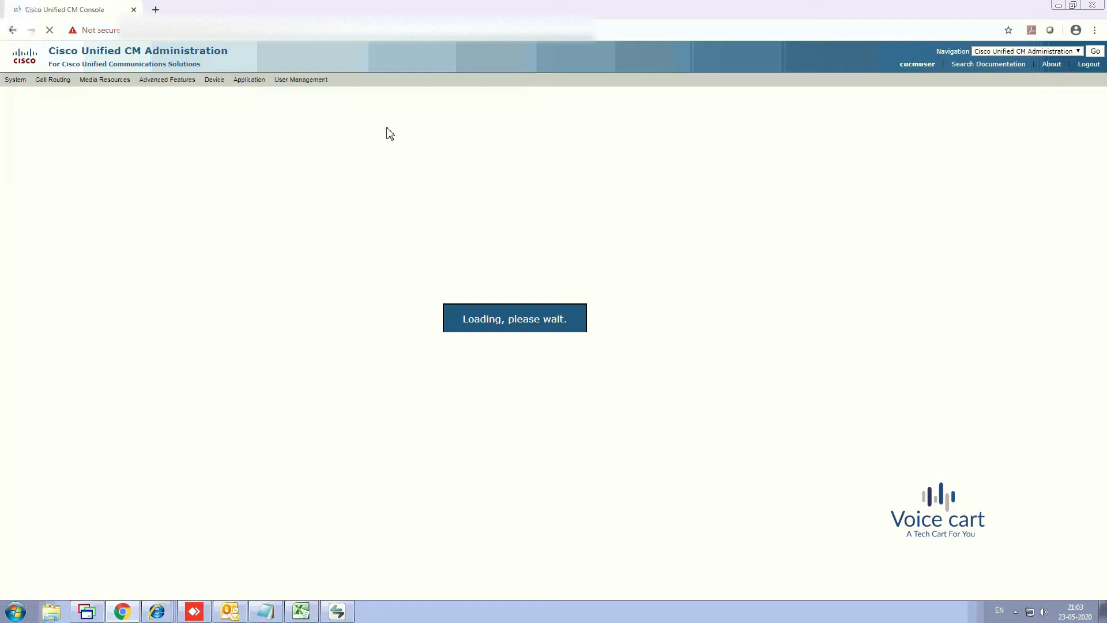
Search phones by Directory Number 22003 and open the matching phone's configuration.
{"action": "mouse_move", "coordinate": [249, 80]}
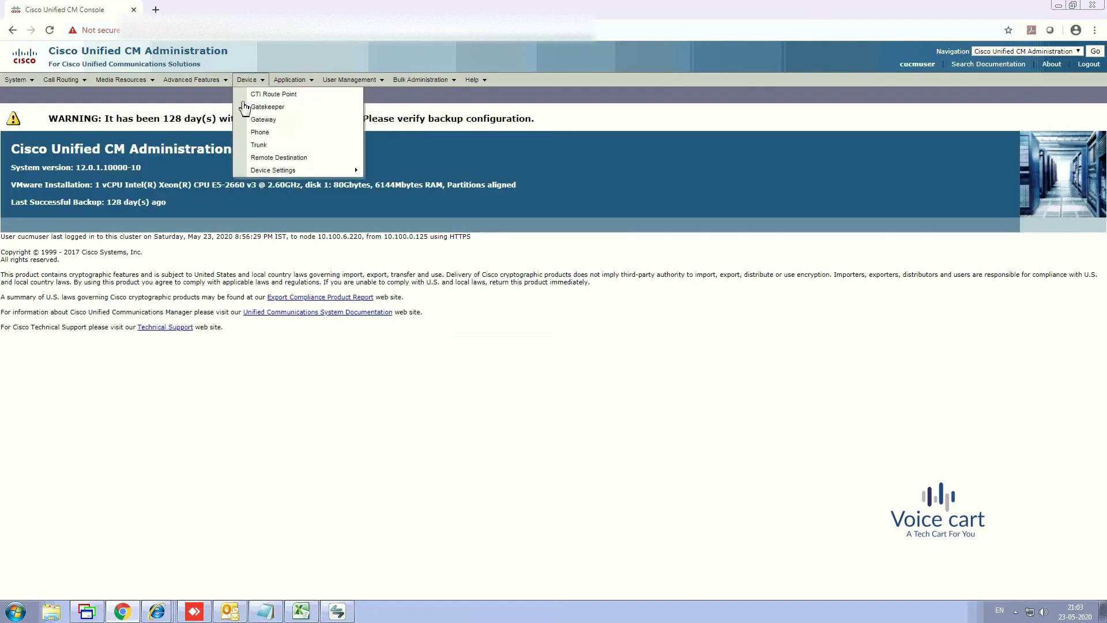
{"action": "left_click", "coordinate": [237, 135]}
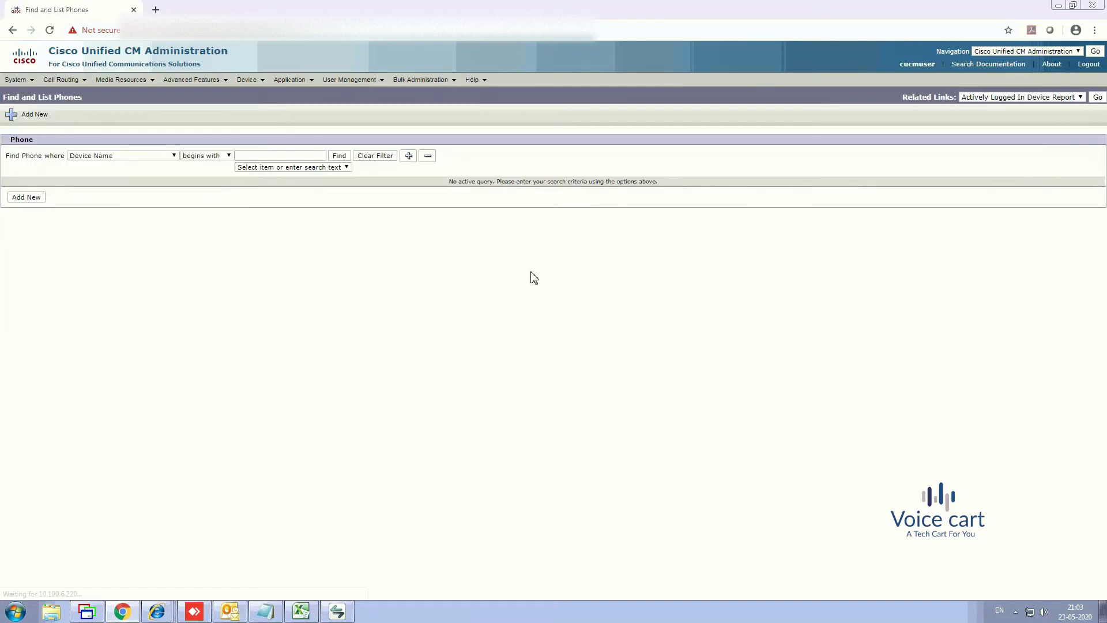
{"action": "left_click", "coordinate": [339, 612]}
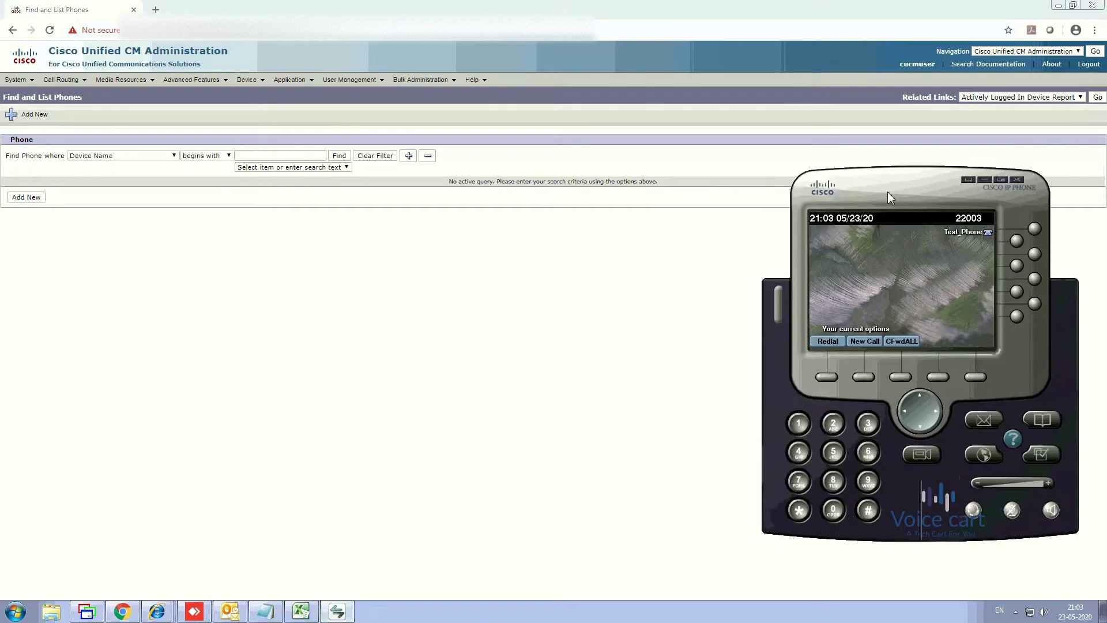
{"action": "left_click", "coordinate": [173, 155]}
{"action": "left_click", "coordinate": [85, 183]}
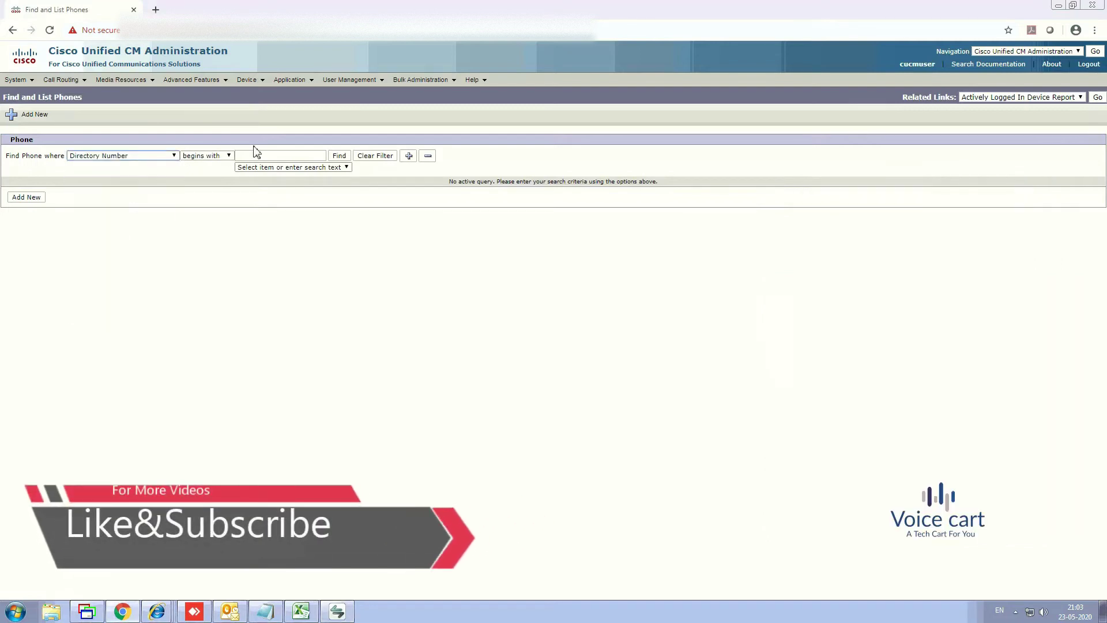
{"action": "left_click", "coordinate": [258, 155]}
{"action": "type", "text": "22003"}
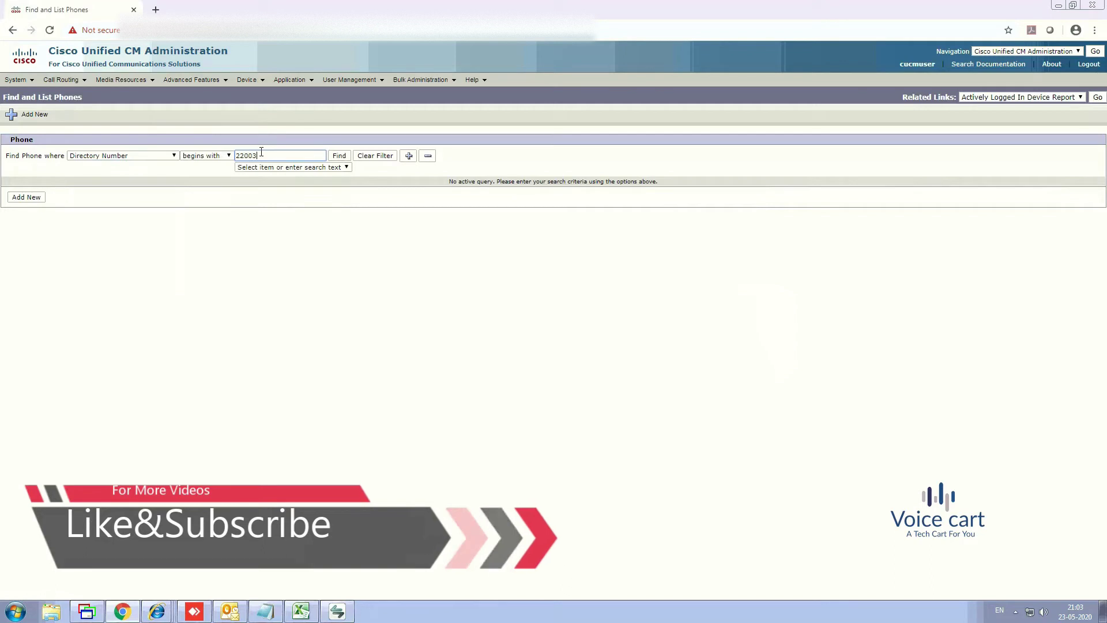
{"action": "key", "text": "Return"}
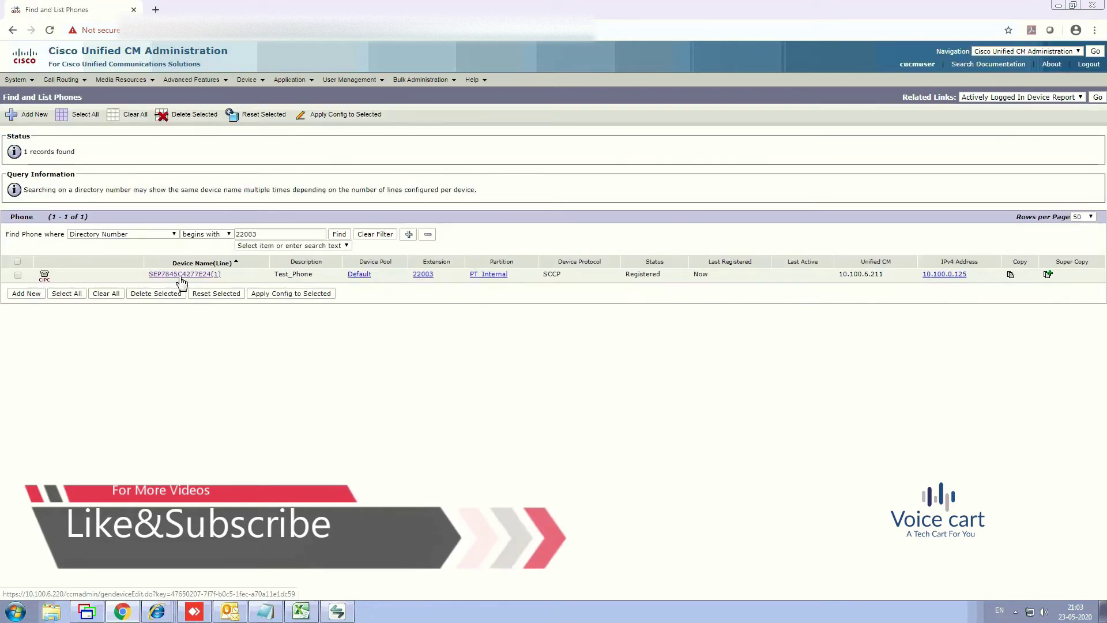
{"action": "left_click", "coordinate": [182, 279]}
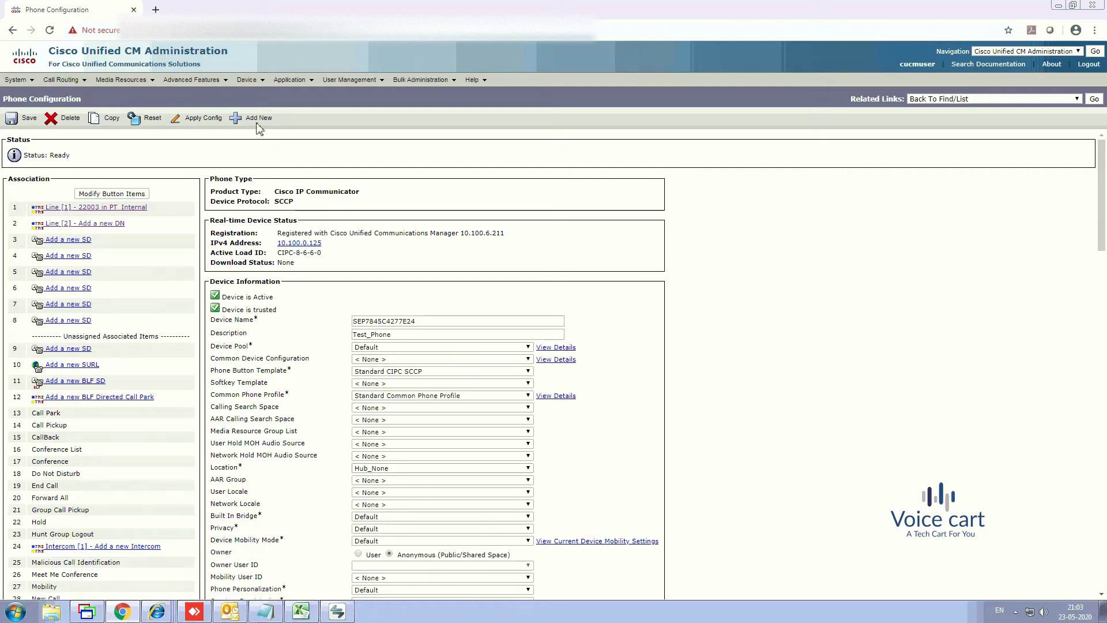
Add directory number 22005 on line 2 with PT_Internal and CSS_INERTNAL_CALL, then save.
{"action": "left_click", "coordinate": [111, 226]}
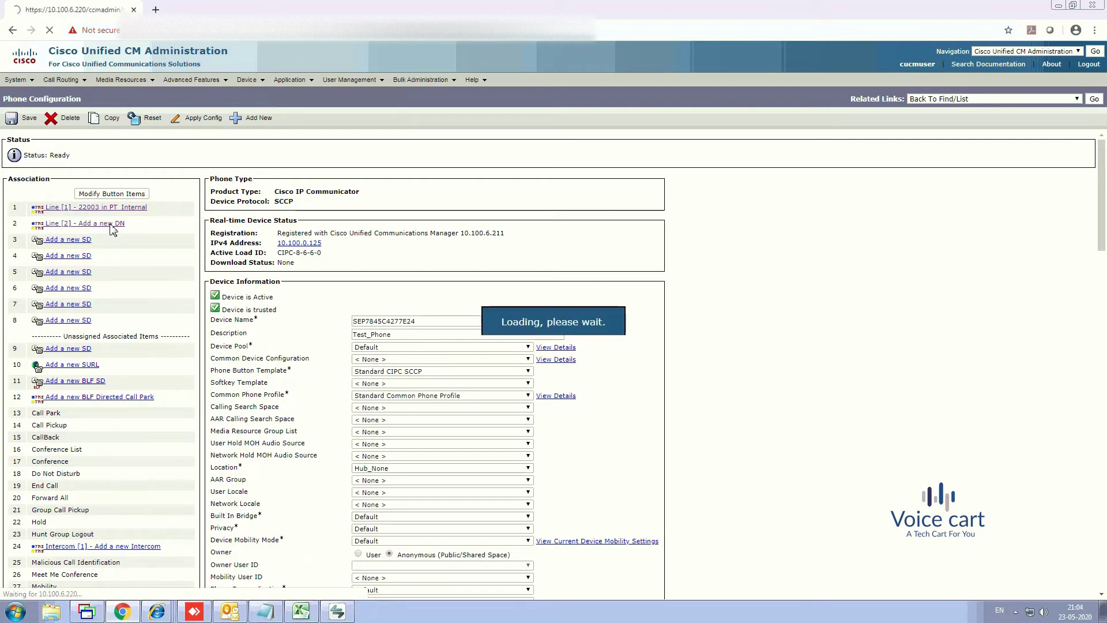
{"action": "left_click", "coordinate": [126, 190]}
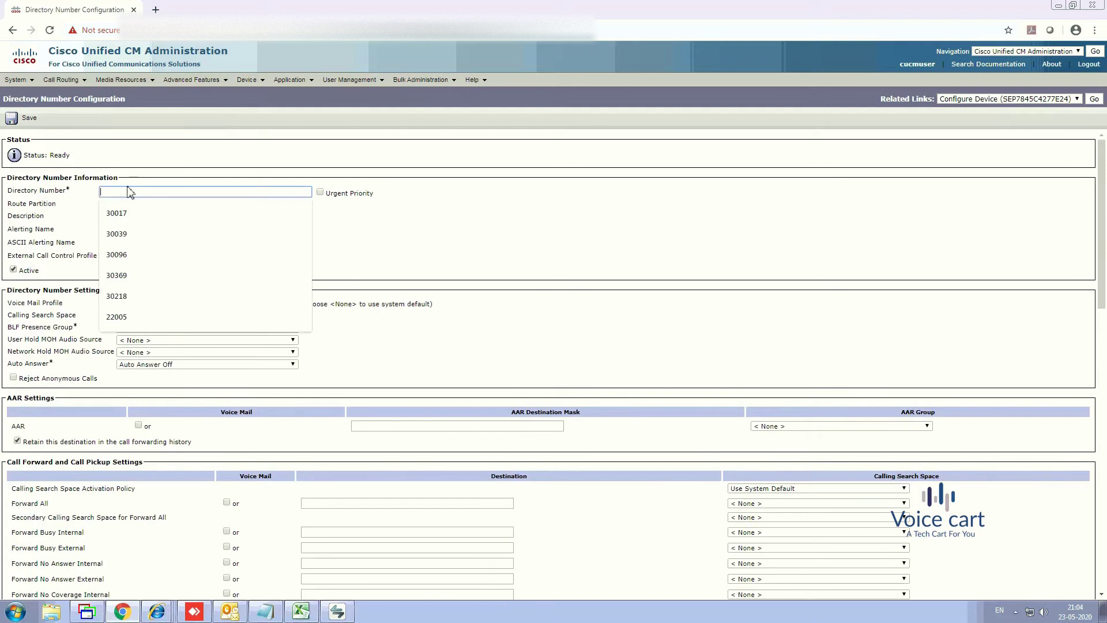
{"action": "type", "text": "2200"}
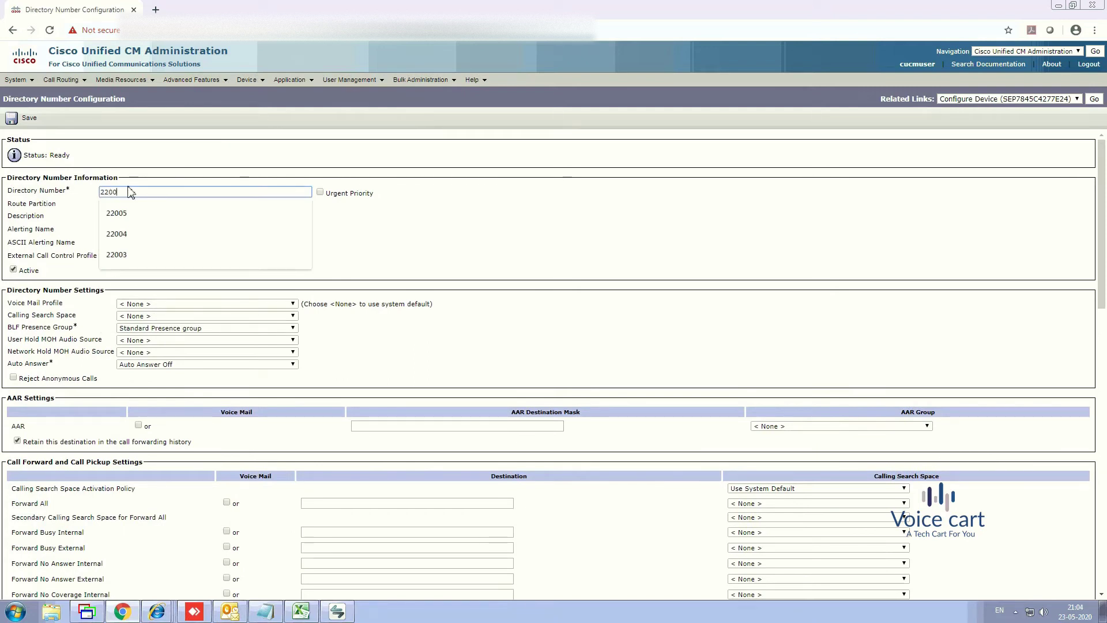
{"action": "left_click", "coordinate": [116, 213]}
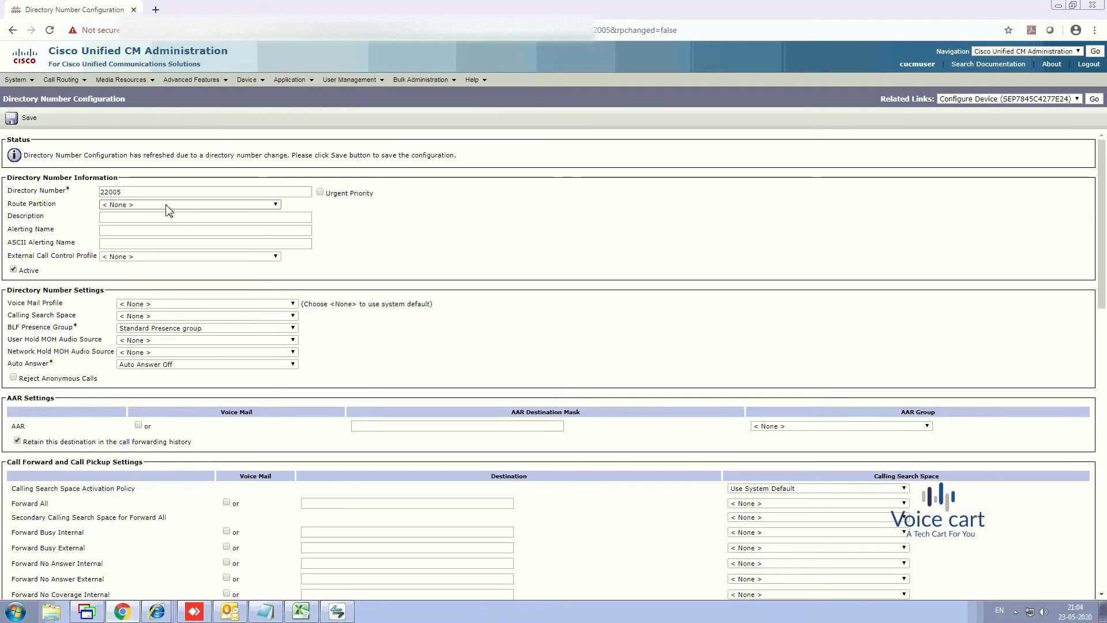
{"action": "left_click", "coordinate": [166, 206]}
{"action": "left_click", "coordinate": [122, 274]}
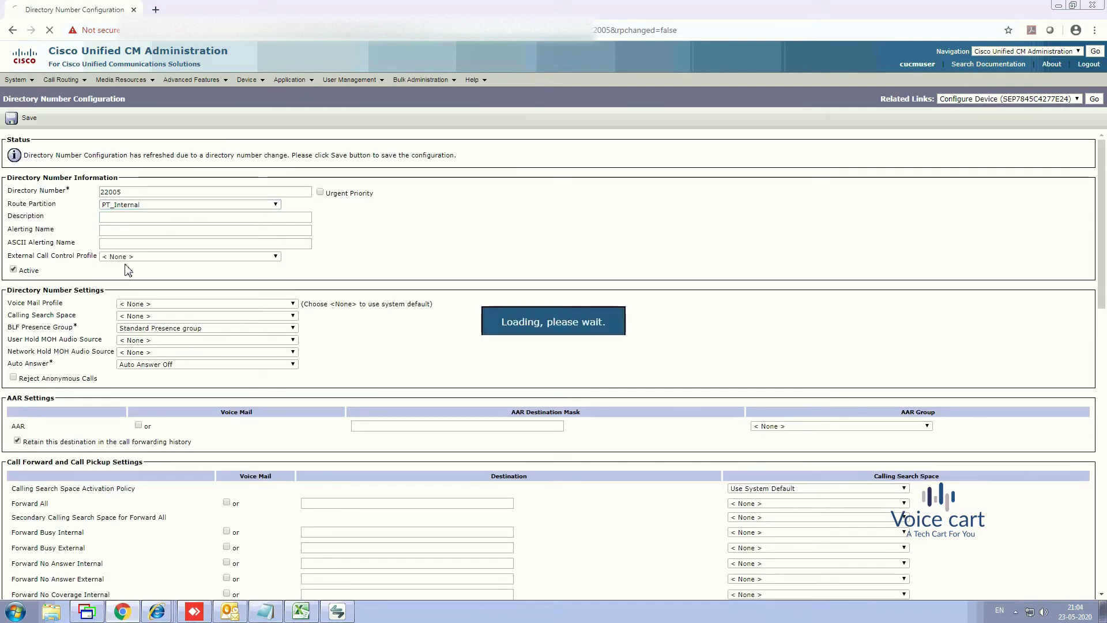
{"action": "left_click", "coordinate": [155, 318]}
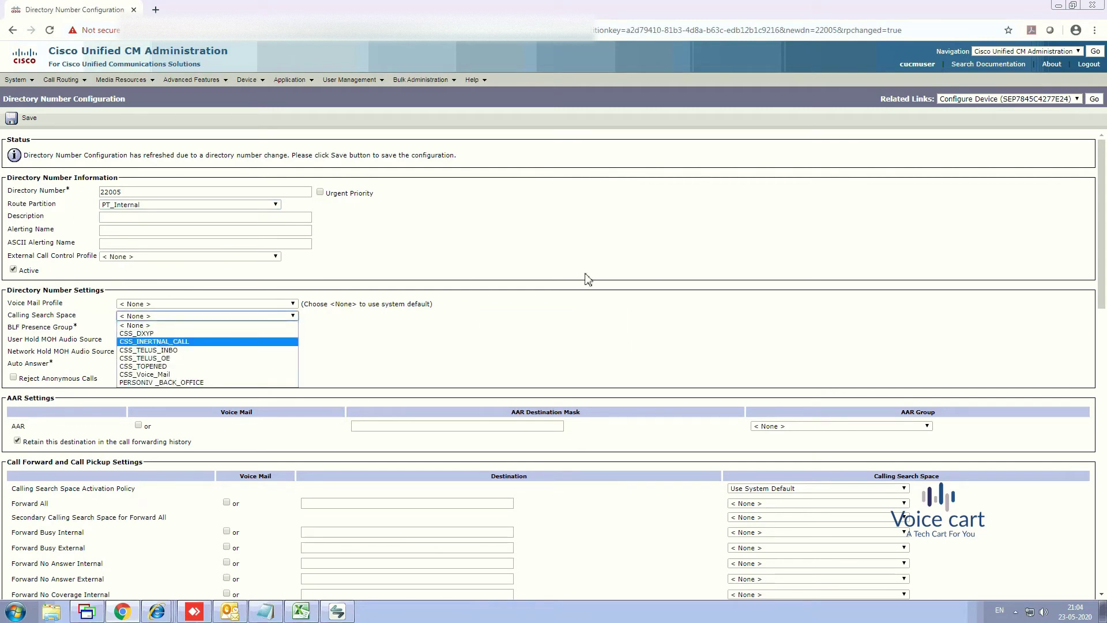
{"action": "key", "text": "Return"}
{"action": "left_click", "coordinate": [13, 123]}
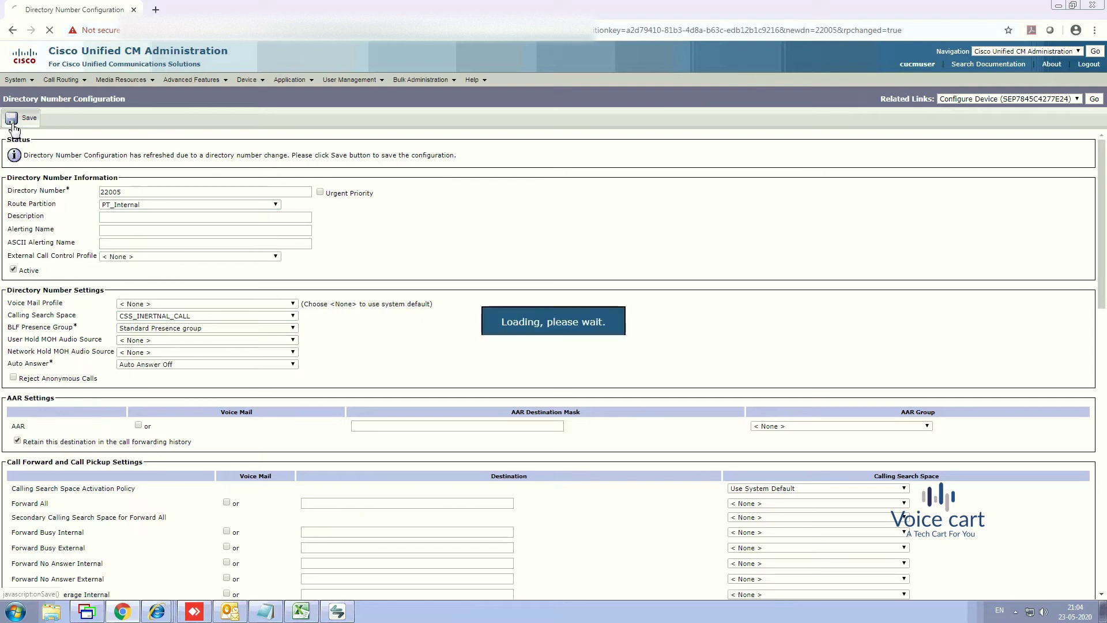
{"action": "left_click", "coordinate": [13, 123]}
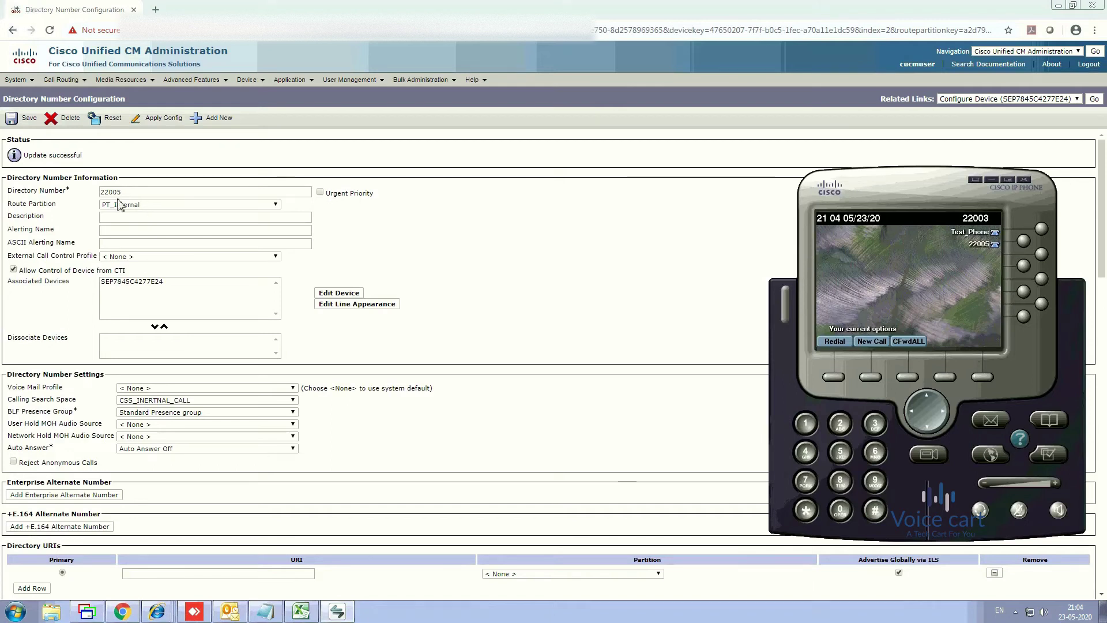
Search phones for directory number 22004, then exit the AnyDesk full-screen view.
{"action": "mouse_move", "coordinate": [253, 84]}
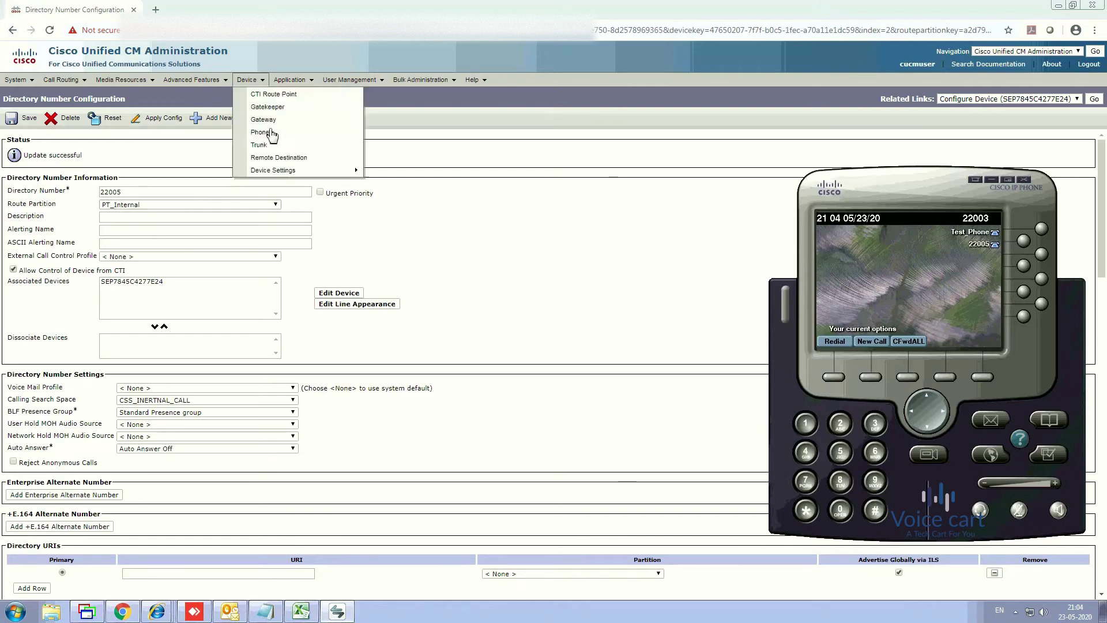
{"action": "left_click", "coordinate": [262, 133]}
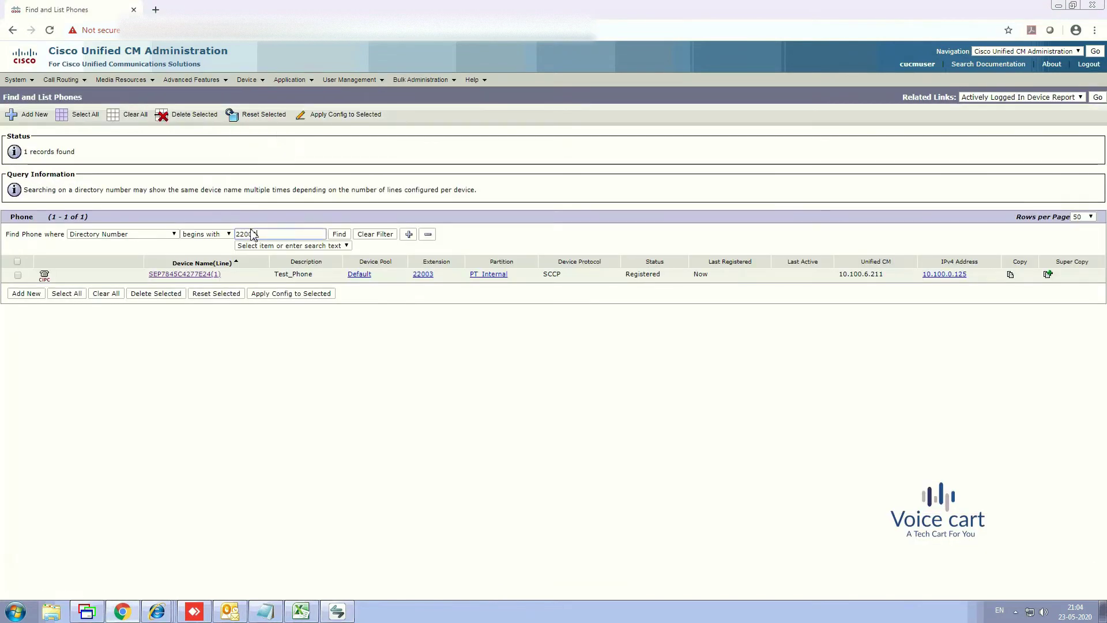
{"action": "left_click", "coordinate": [254, 234]}
{"action": "type", "text": "4"}
{"action": "left_click", "coordinate": [341, 235]}
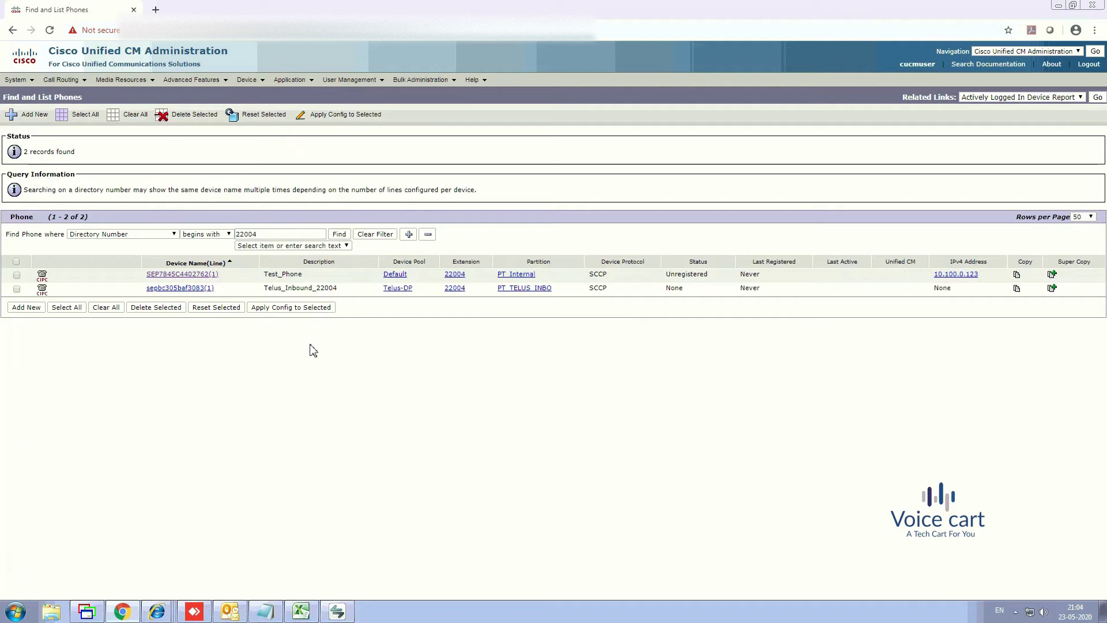
{"action": "mouse_move", "coordinate": [560, 5]}
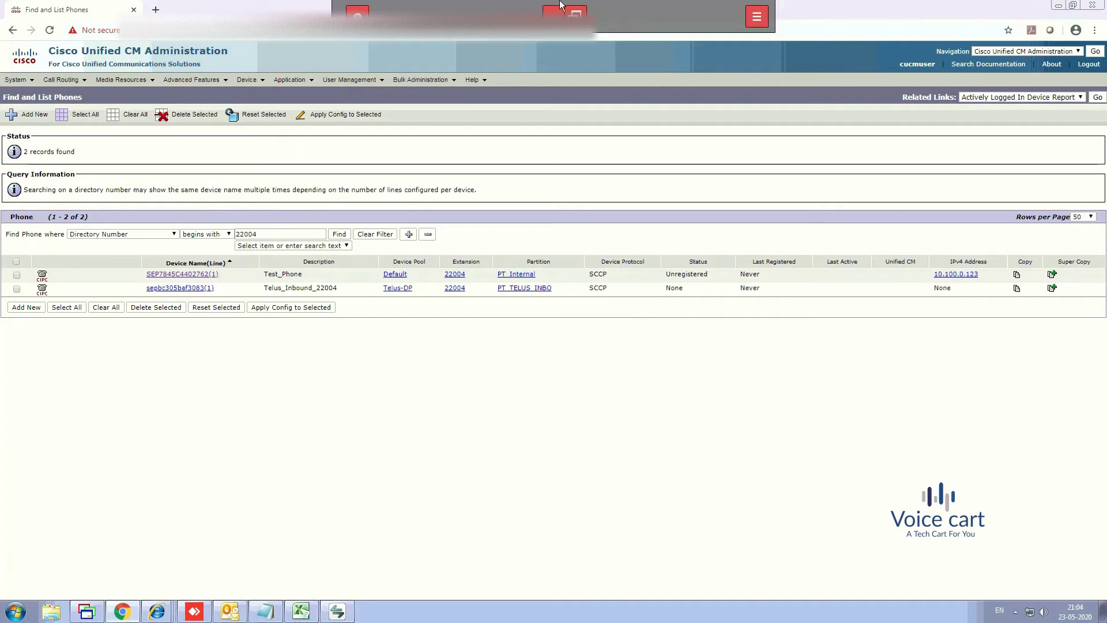
{"action": "left_click", "coordinate": [575, 14]}
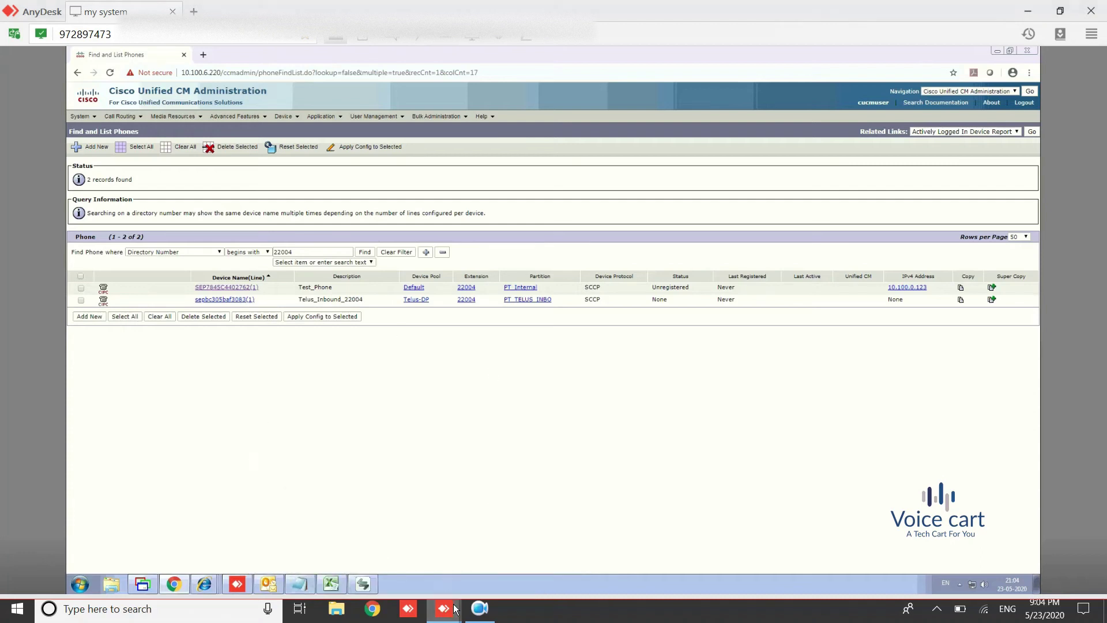
Launch Cisco IP Communicator as administrator on Aspect System, then return to the admin session.
{"action": "mouse_move", "coordinate": [443, 609]}
{"action": "left_click", "coordinate": [364, 548]}
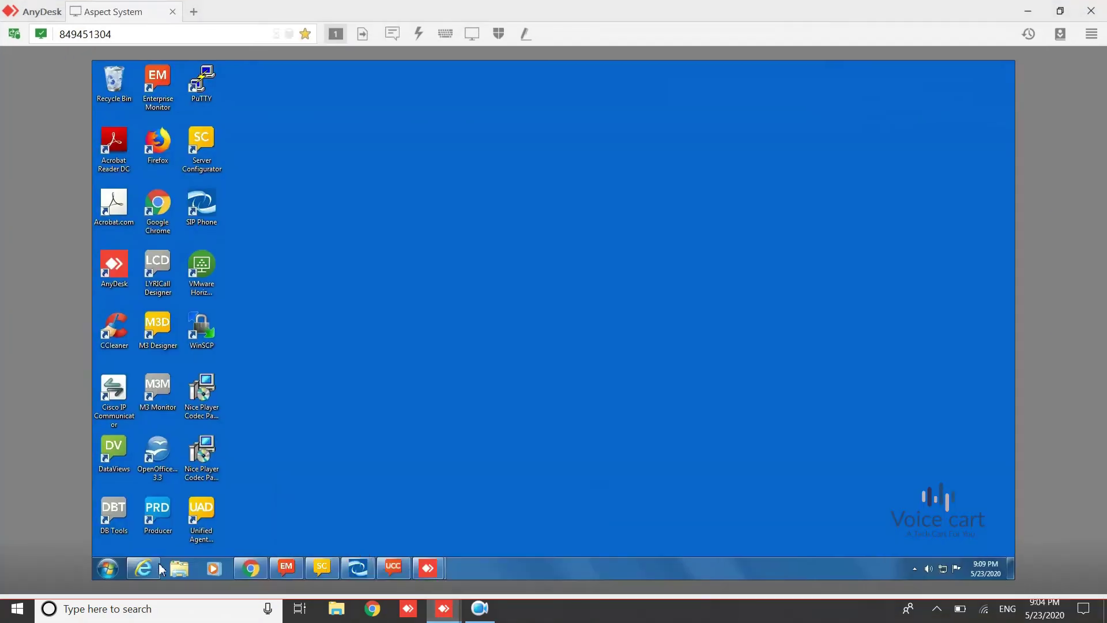
{"action": "right_click", "coordinate": [122, 385]}
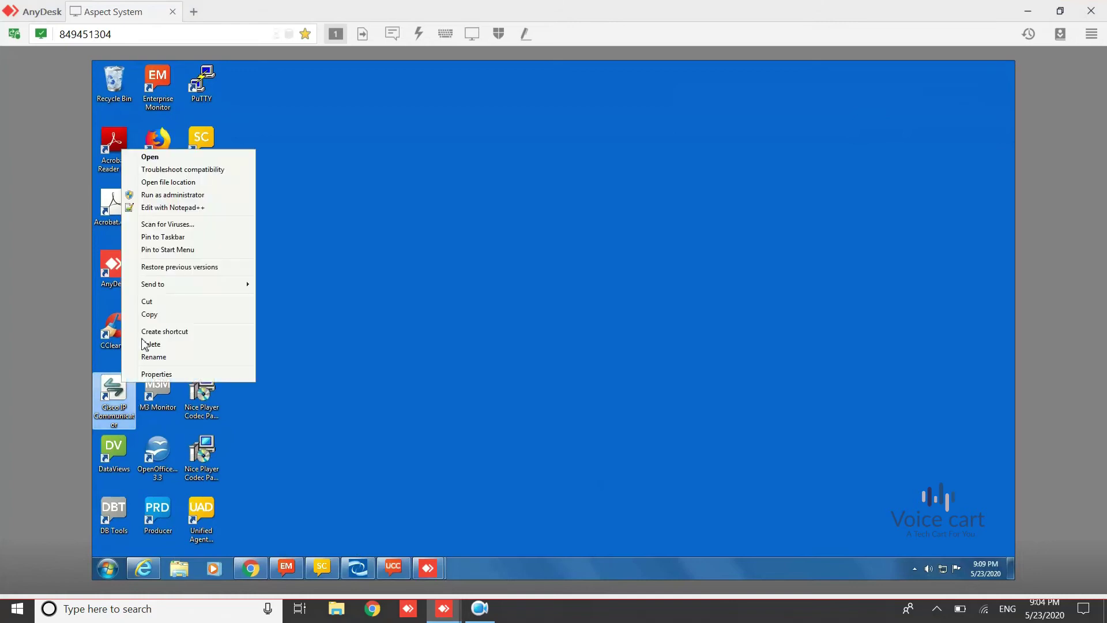
{"action": "left_click", "coordinate": [165, 196]}
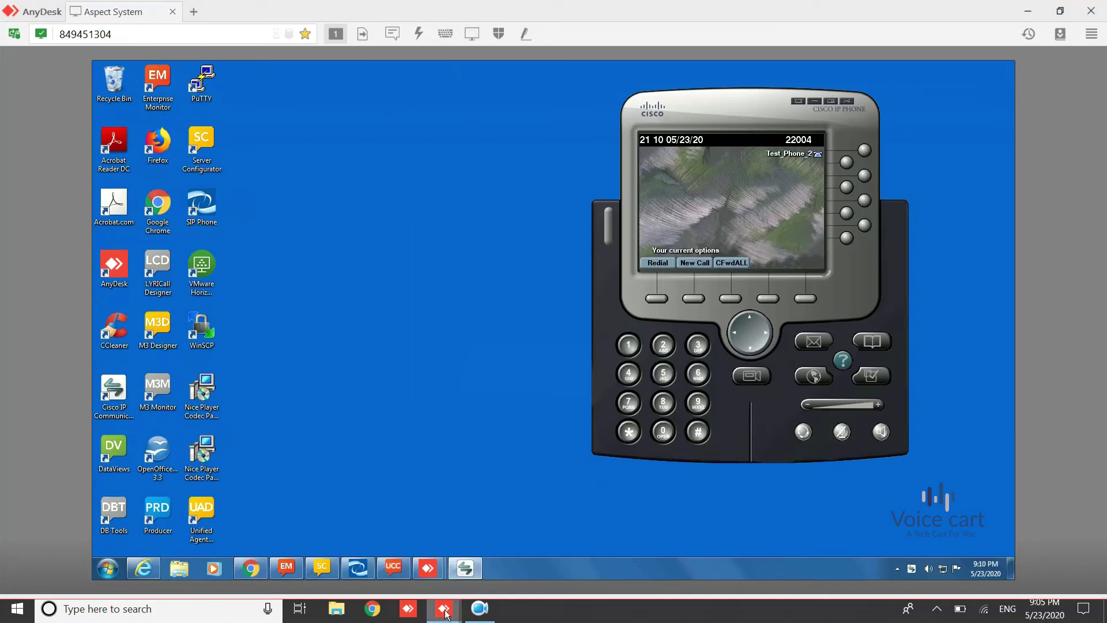
{"action": "mouse_move", "coordinate": [444, 608]}
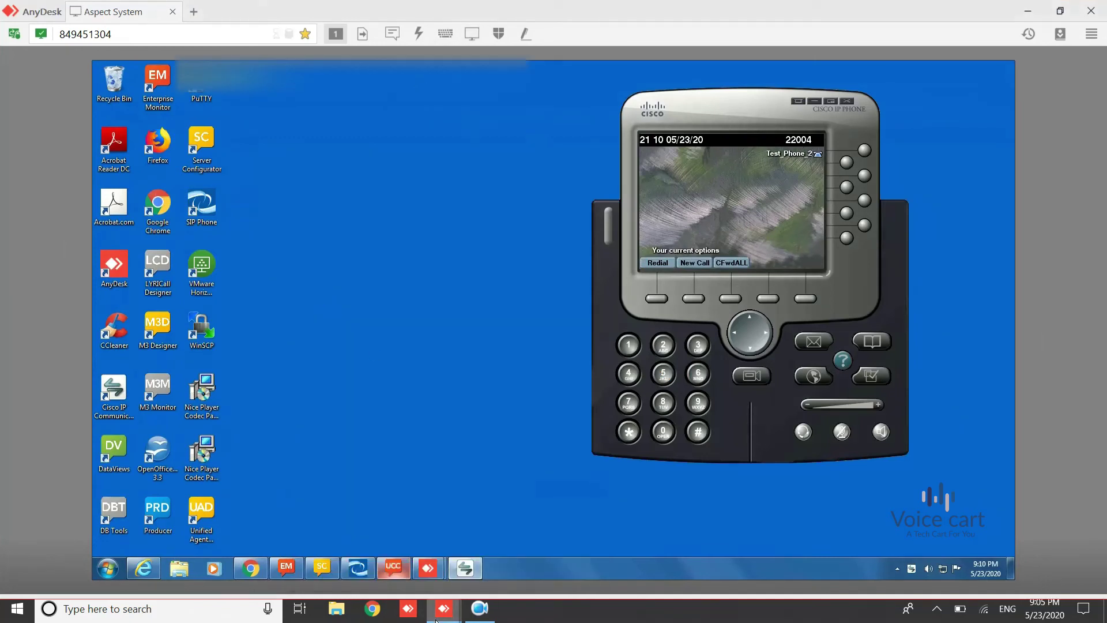
{"action": "left_click", "coordinate": [496, 563]}
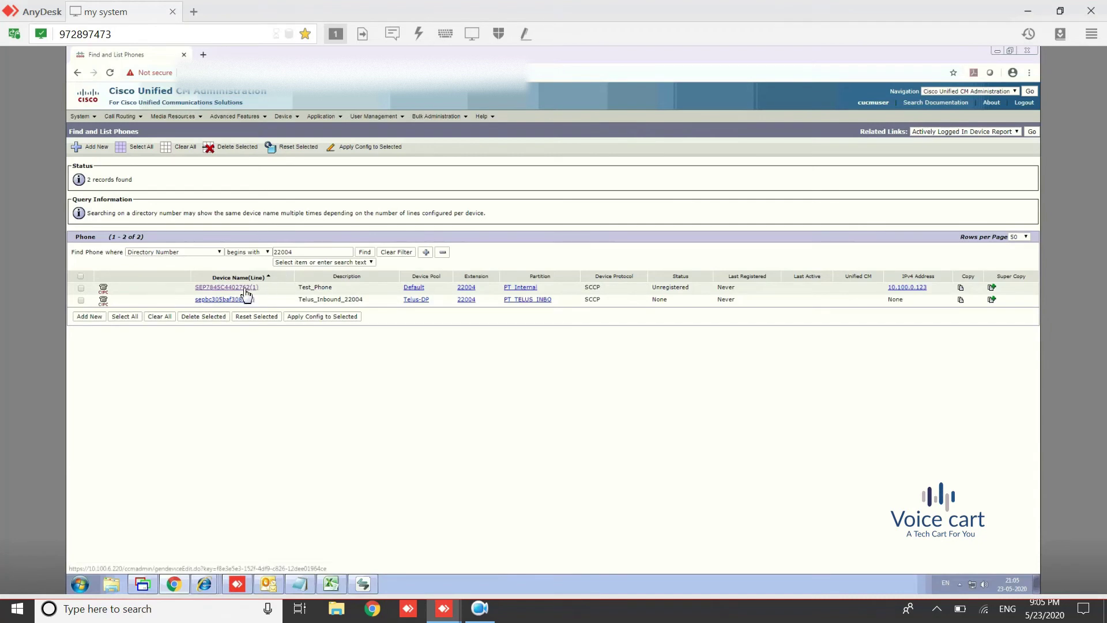
Dial 22004 from the 22003 softphone keypad and place the call.
{"action": "left_click", "coordinate": [359, 586]}
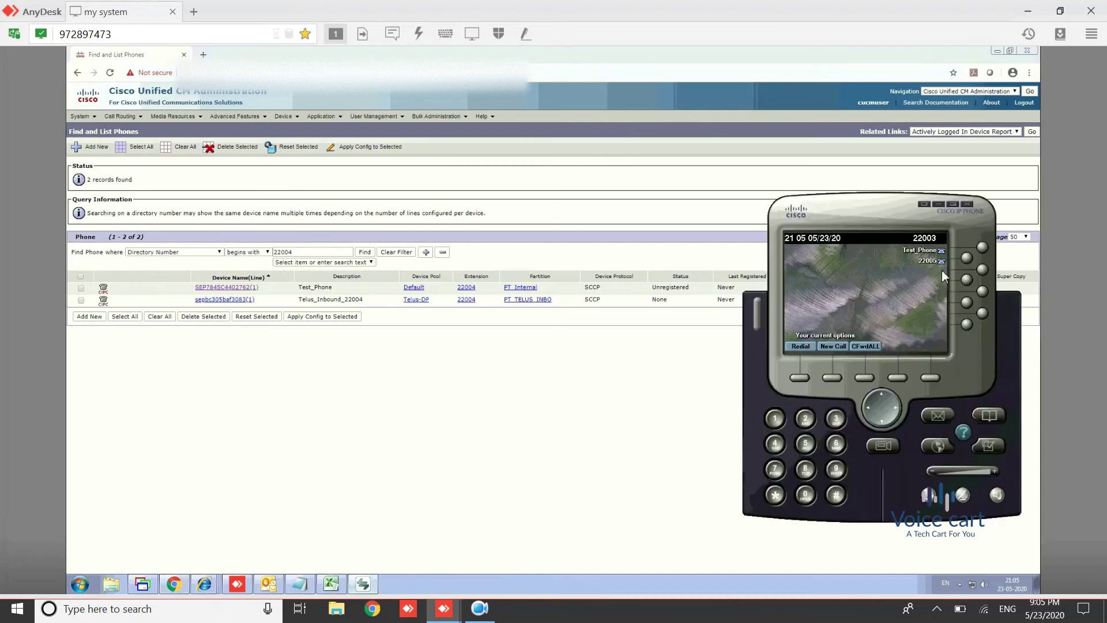
{"action": "left_click", "coordinate": [805, 421]}
{"action": "left_click", "coordinate": [805, 421]}
{"action": "left_click", "coordinate": [806, 494]}
{"action": "left_click", "coordinate": [806, 494]}
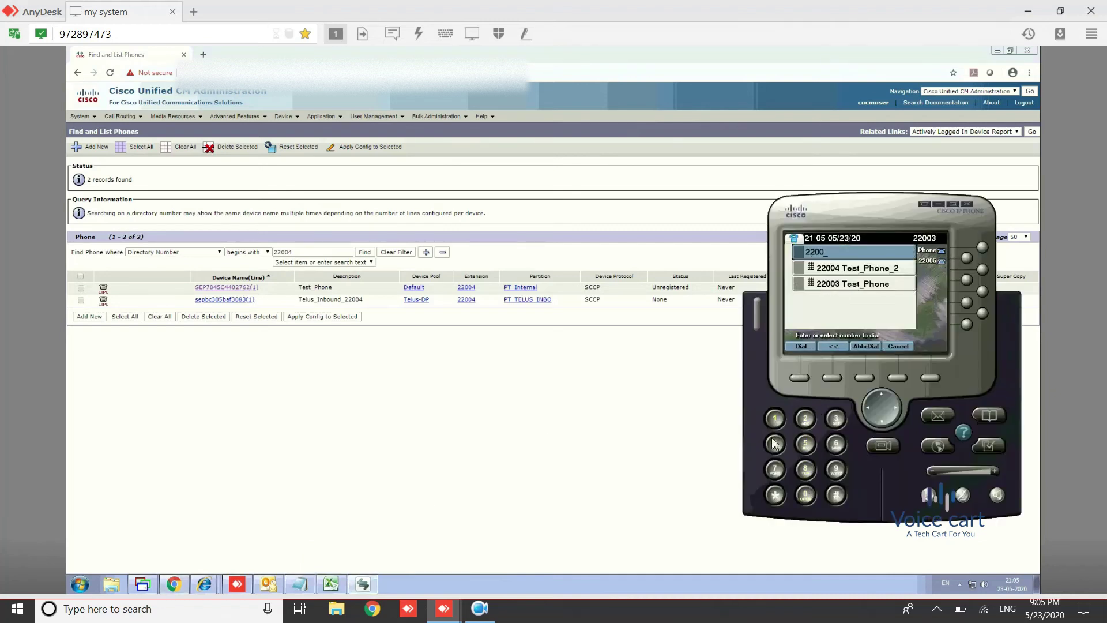
{"action": "left_click", "coordinate": [775, 444]}
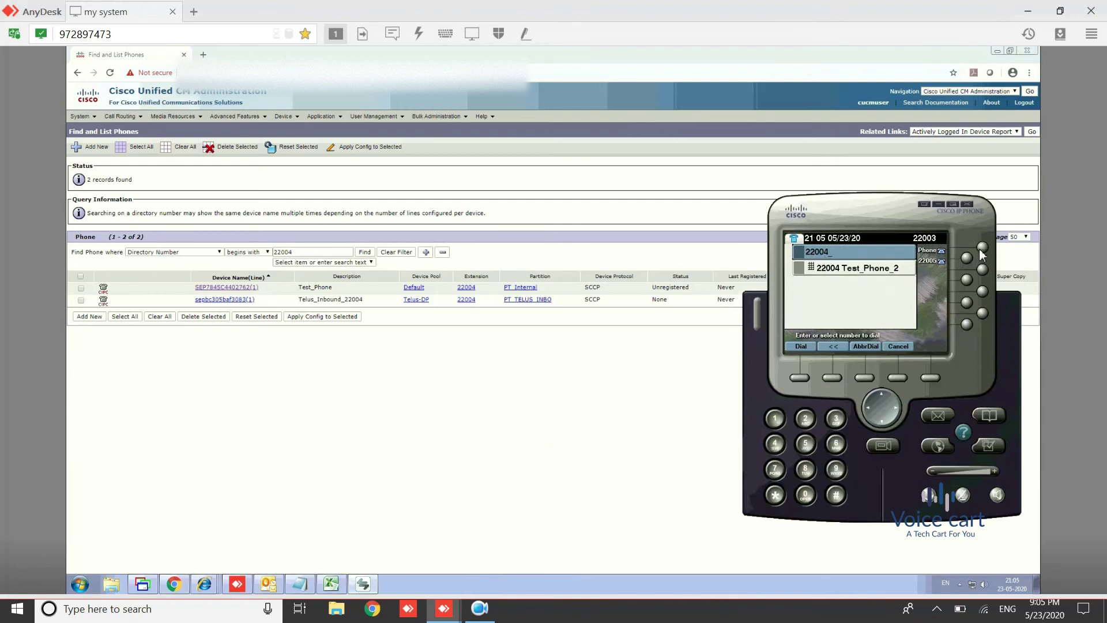
{"action": "left_click", "coordinate": [801, 346]}
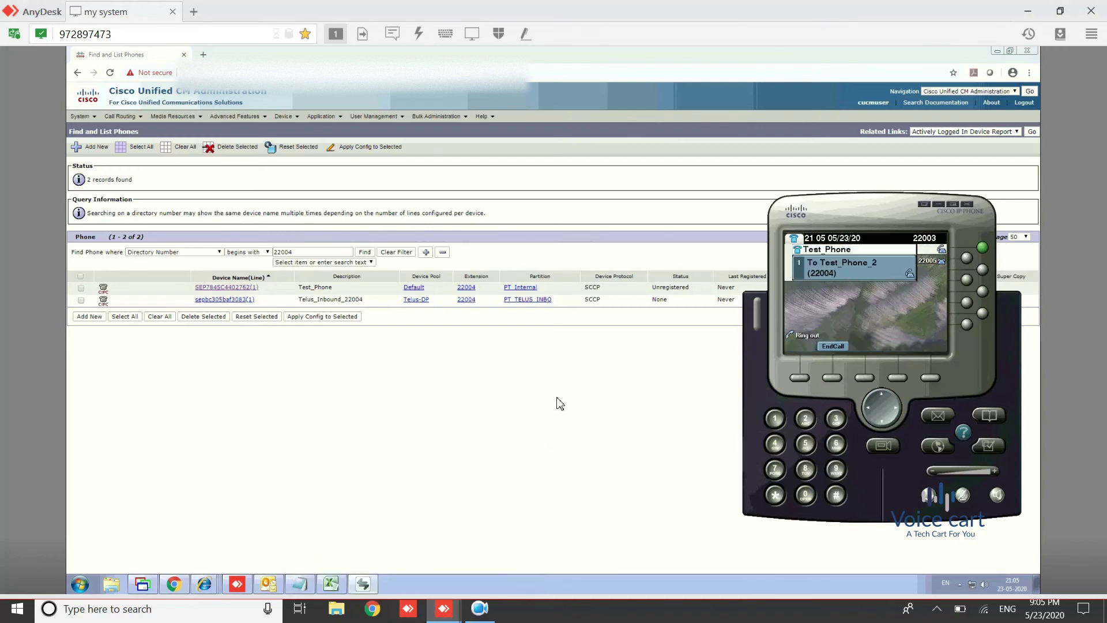
Confirm the call rings on the Aspect System 22004 phone, then hang up.
{"action": "mouse_move", "coordinate": [443, 608]}
{"action": "left_click", "coordinate": [390, 576]}
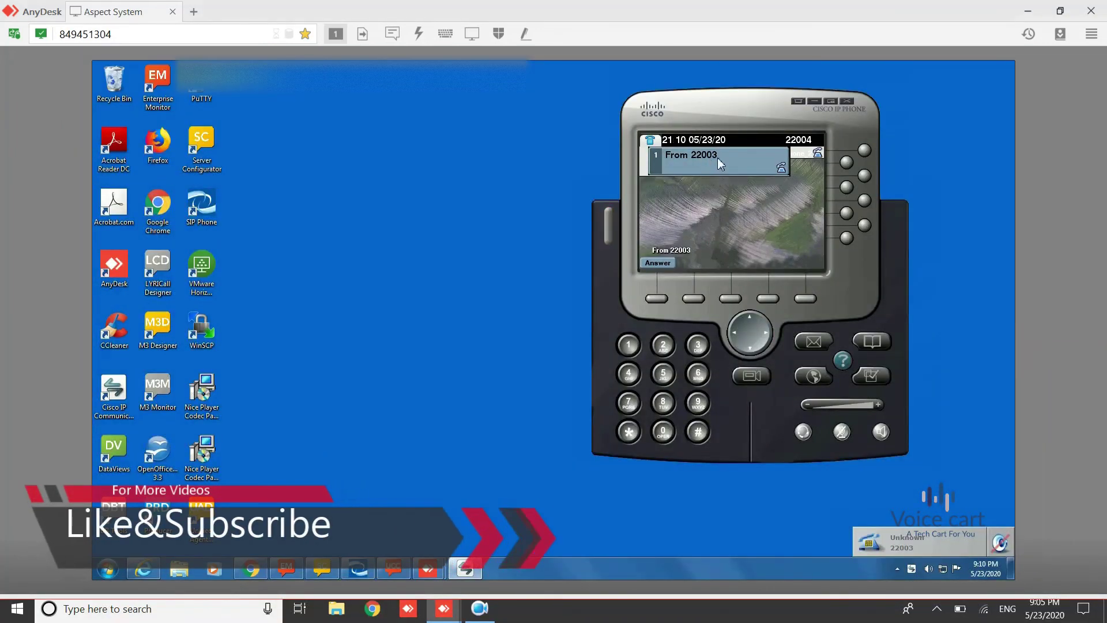
{"action": "mouse_move", "coordinate": [444, 608]}
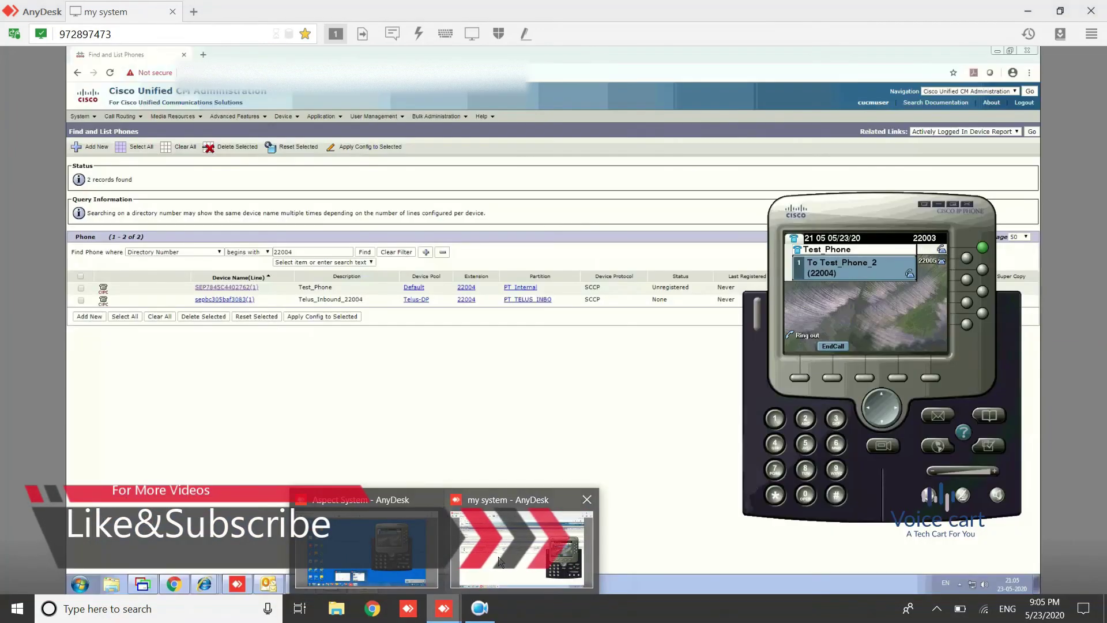
{"action": "left_click", "coordinate": [500, 562]}
{"action": "left_click", "coordinate": [836, 344]}
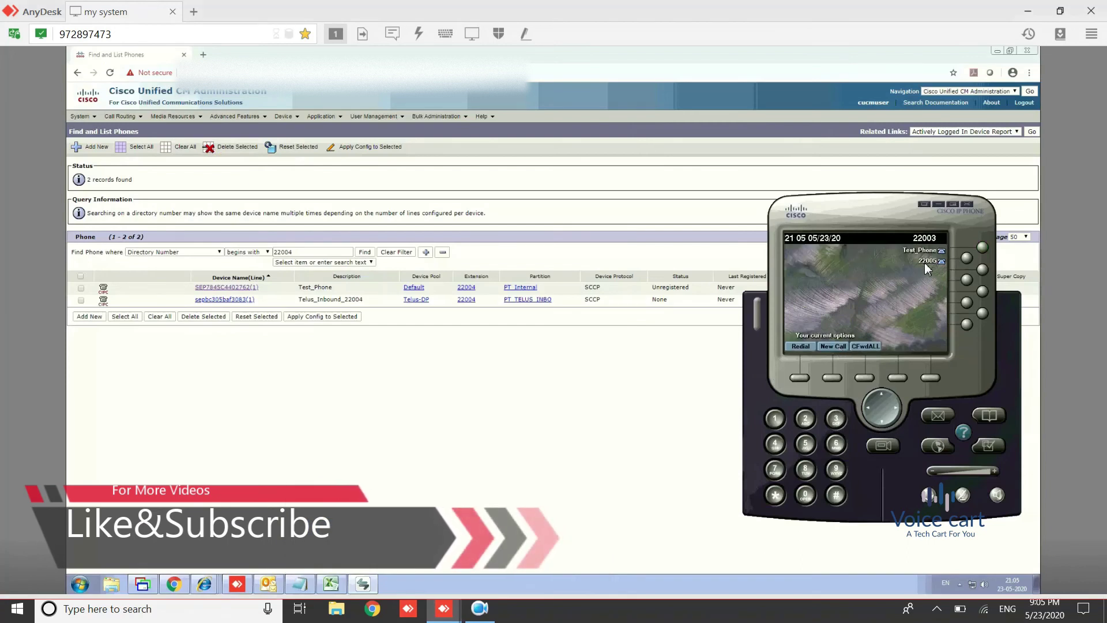
Dial 22004 from the new 22005 line on the softphone.
{"action": "left_click", "coordinate": [966, 257]}
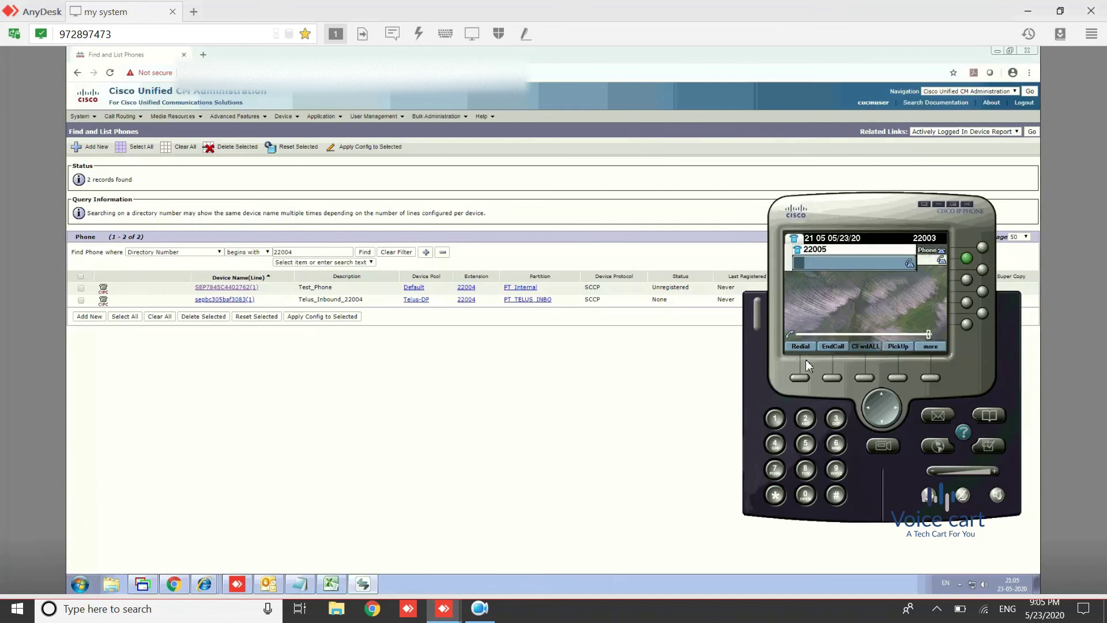
{"action": "left_click", "coordinate": [805, 418]}
{"action": "left_click", "coordinate": [805, 419]}
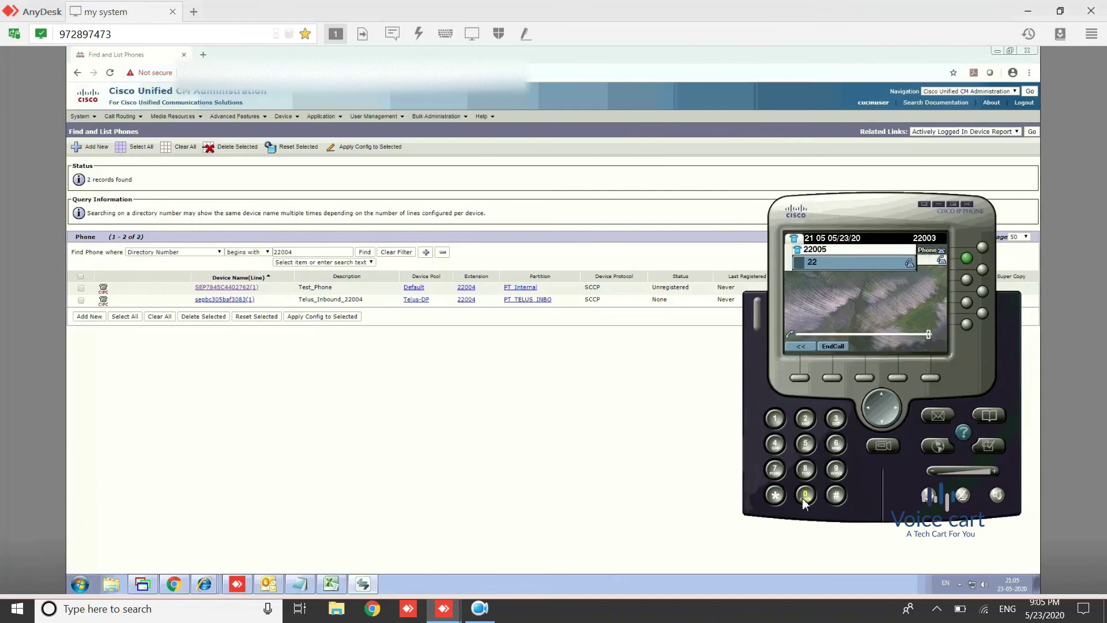
{"action": "left_click", "coordinate": [805, 495]}
{"action": "left_click", "coordinate": [805, 495]}
{"action": "left_click", "coordinate": [775, 443]}
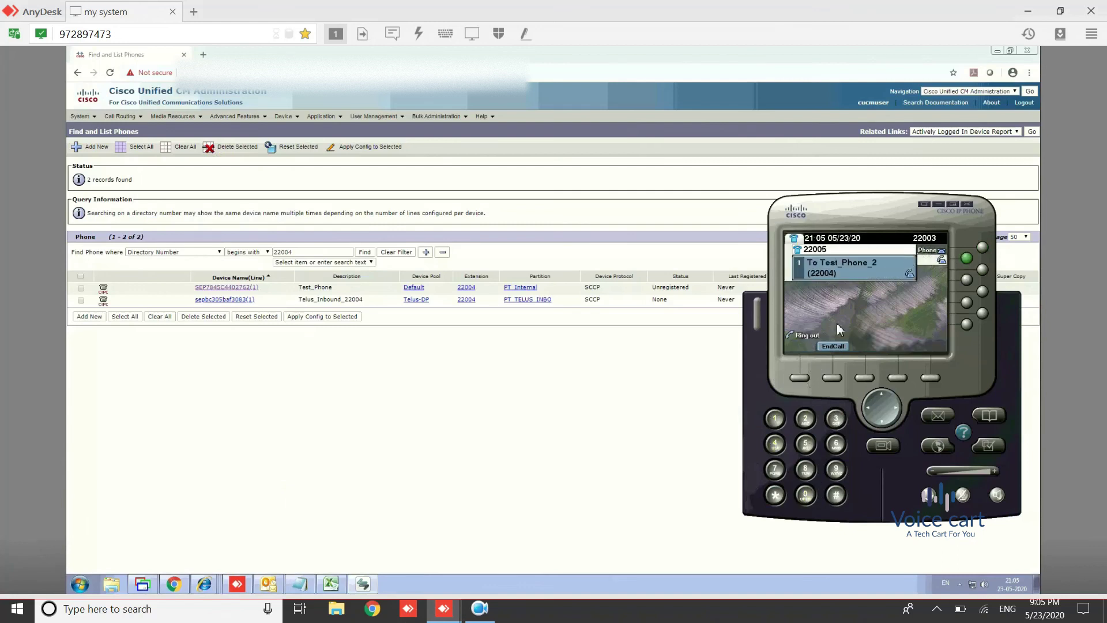
Verify 22004 rings from 22005 on Aspect System, hang up, and restore the phone list.
{"action": "left_click", "coordinate": [445, 606]}
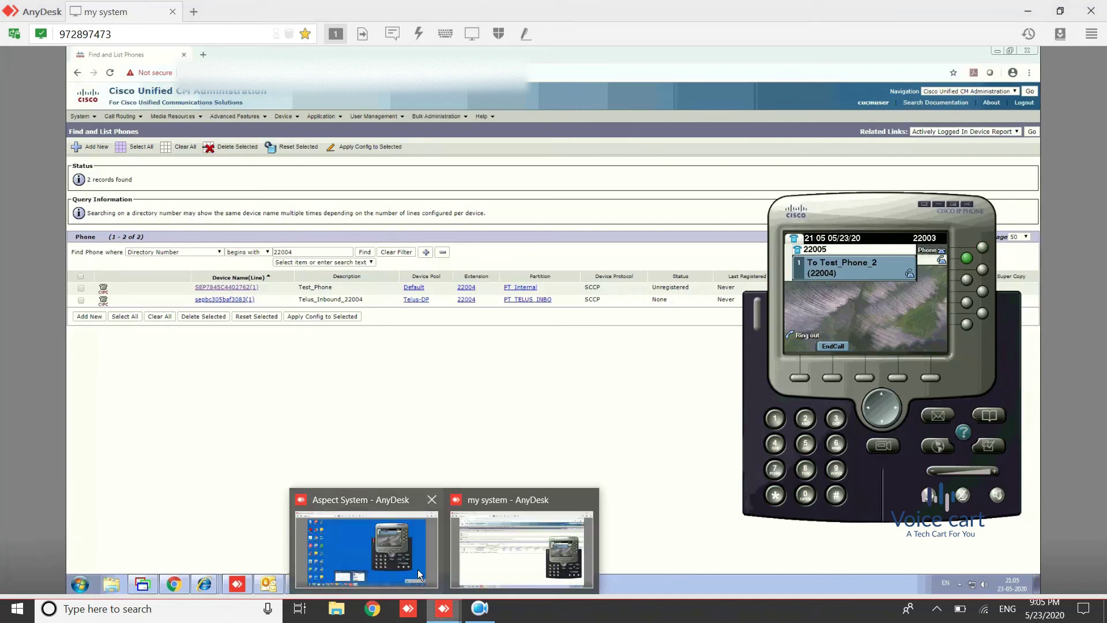
{"action": "left_click", "coordinate": [361, 544]}
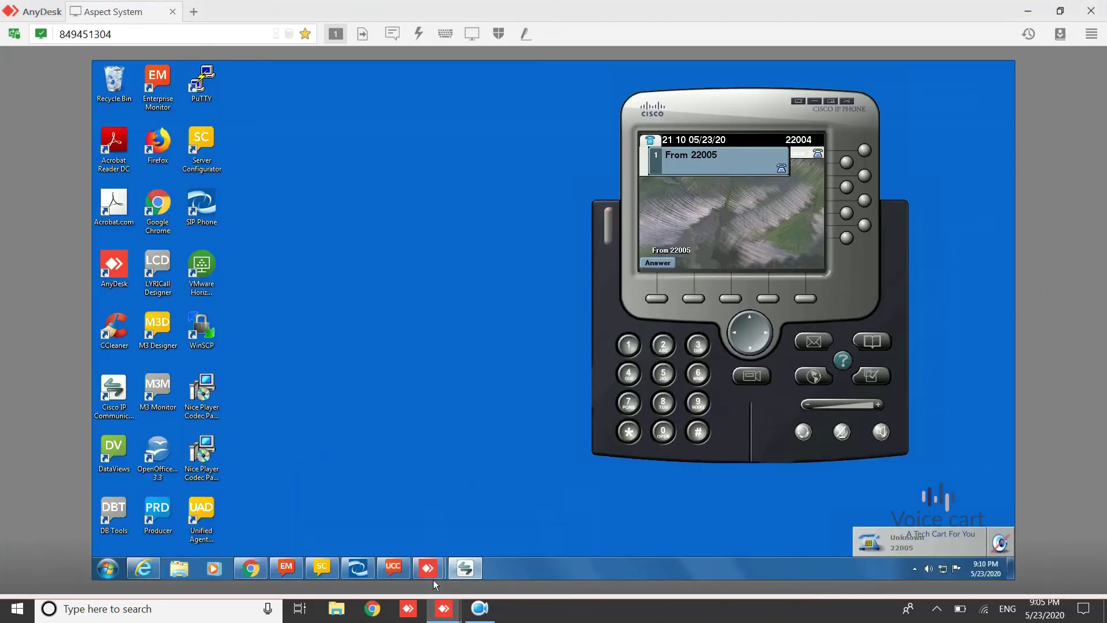
{"action": "mouse_move", "coordinate": [444, 607]}
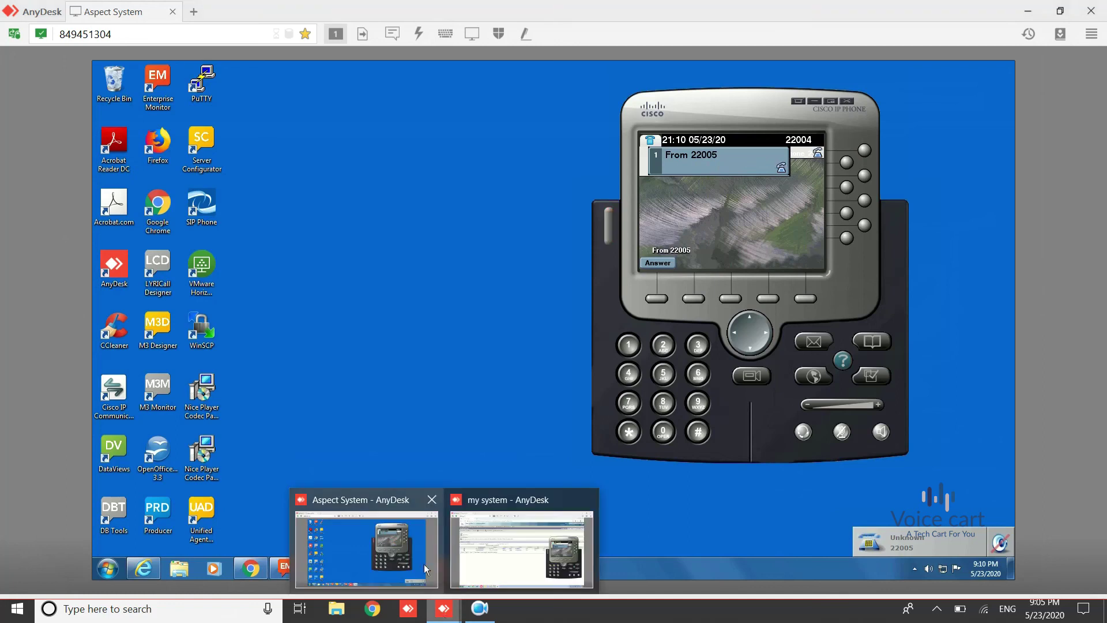
{"action": "left_click", "coordinate": [462, 557]}
{"action": "left_click", "coordinate": [834, 345]}
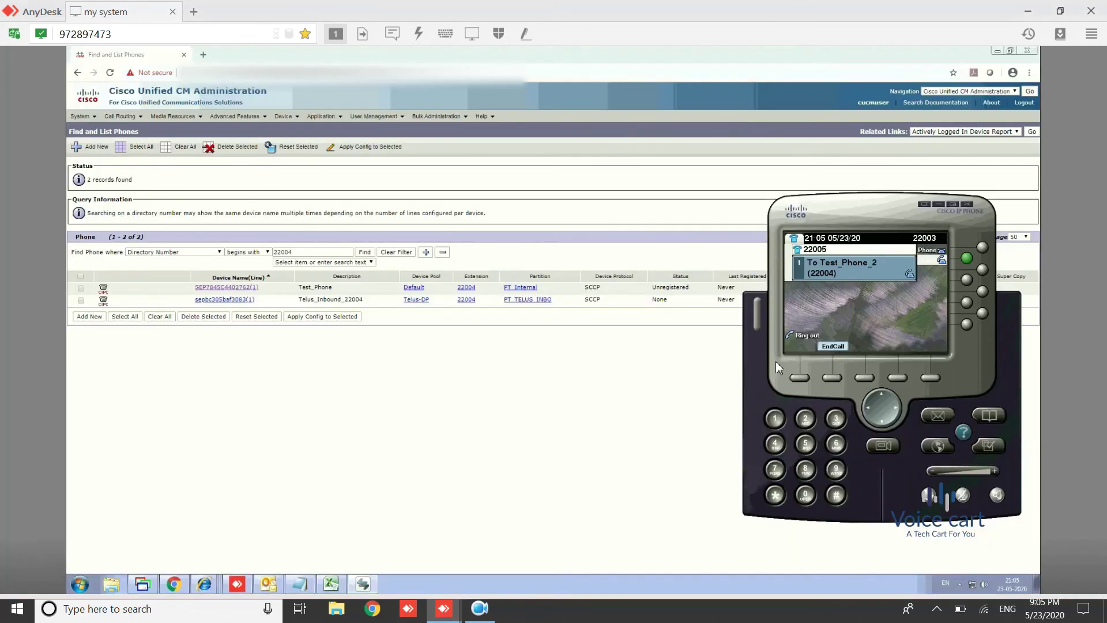
{"action": "left_click", "coordinate": [651, 382]}
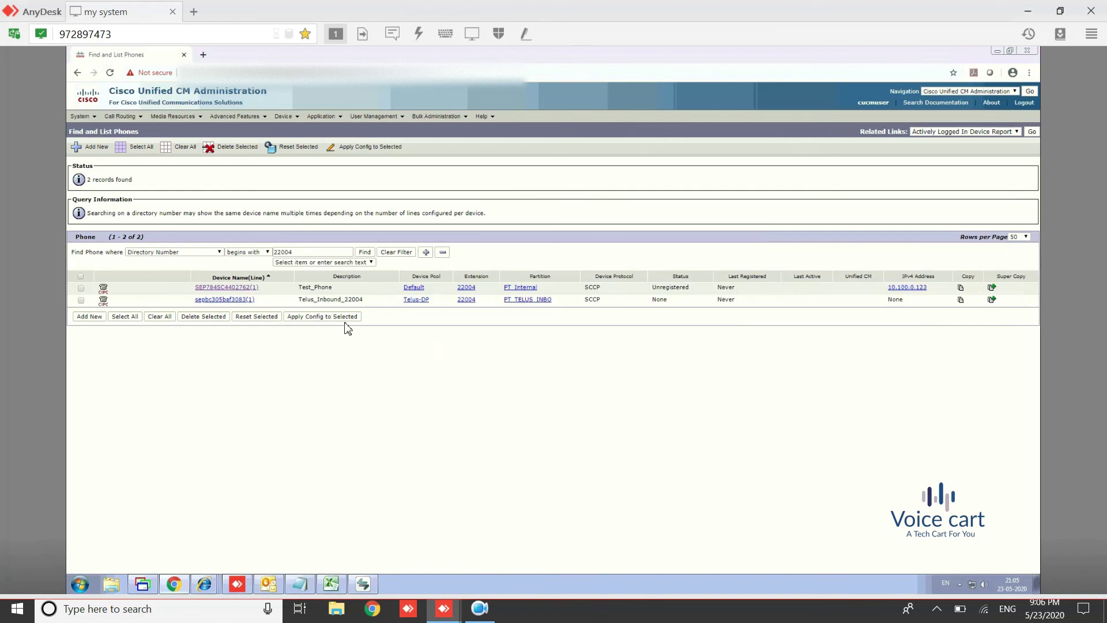